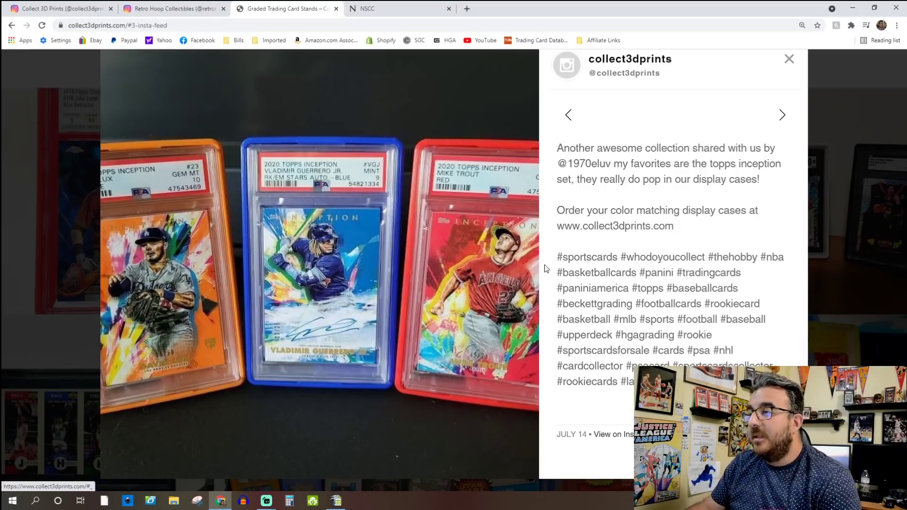
Close the enlarged Instagram post and look over the featured collection and trading card display cases on the Collect 3D Prints store page
left_click(789, 59)
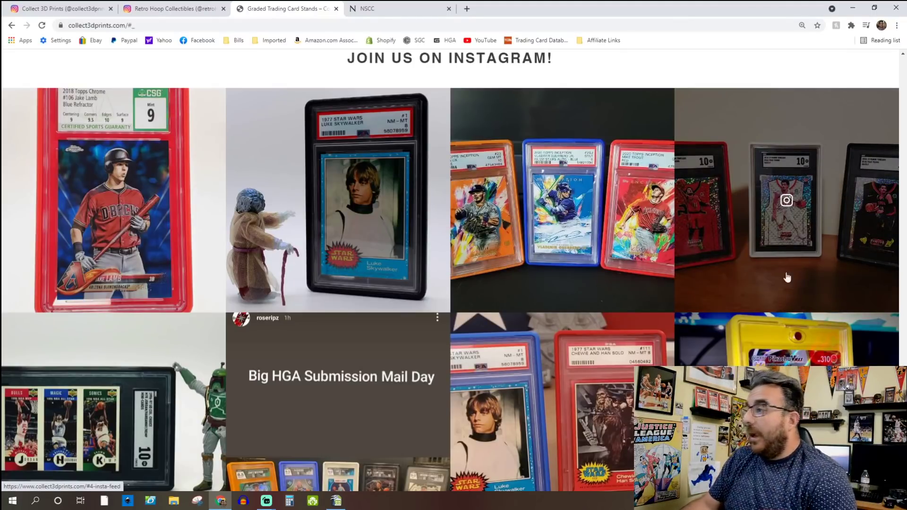
scroll(624, 312, "up", 5)
scroll(624, 312, "up", 20)
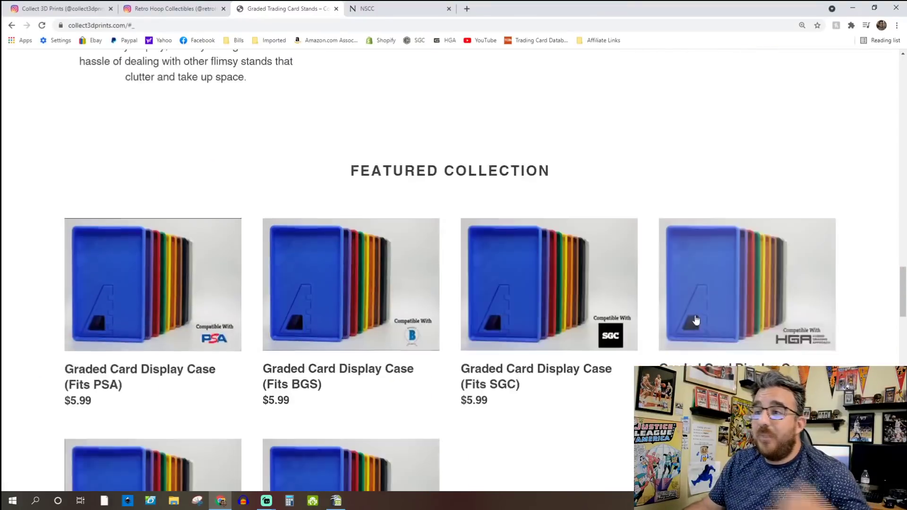
scroll(702, 317, "up", 3)
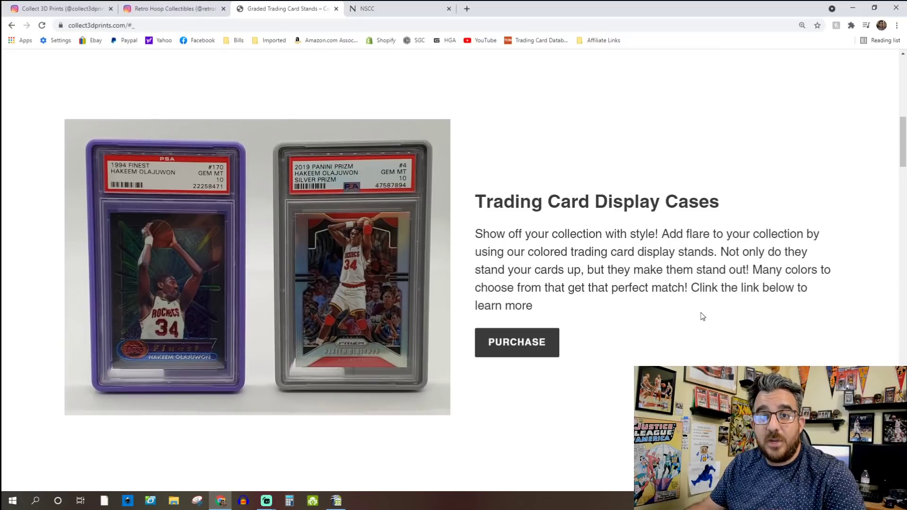
Open the Collect 3D Prints Instagram profile and browse its posts of display cases
left_click(167, 6)
left_click(76, 8)
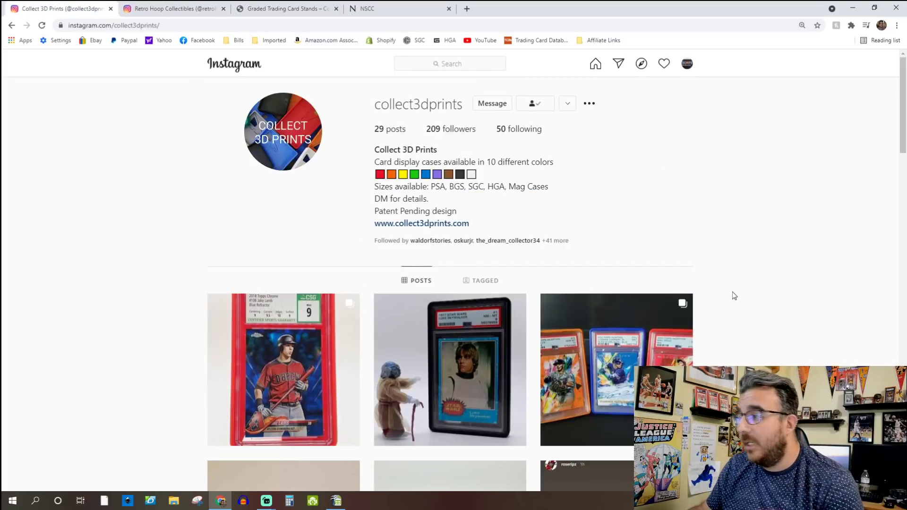
scroll(742, 299, "down", 6)
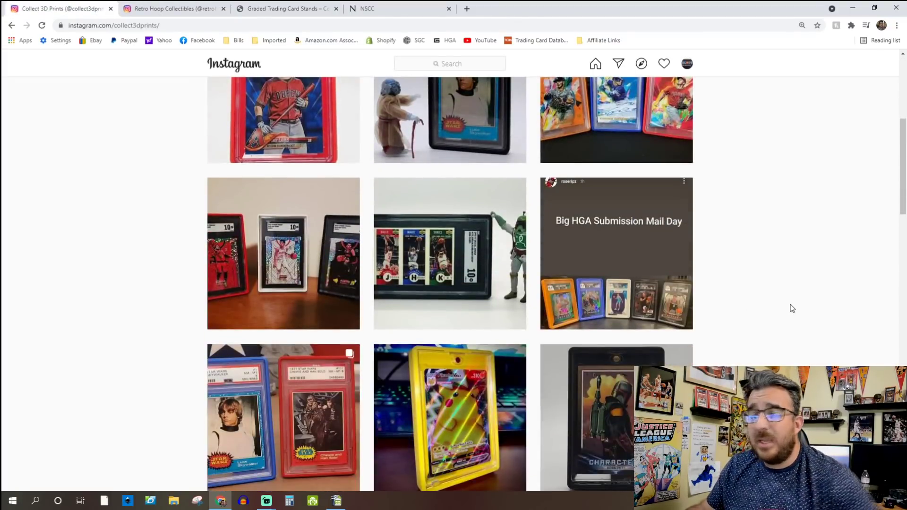
scroll(794, 307, "up", 6)
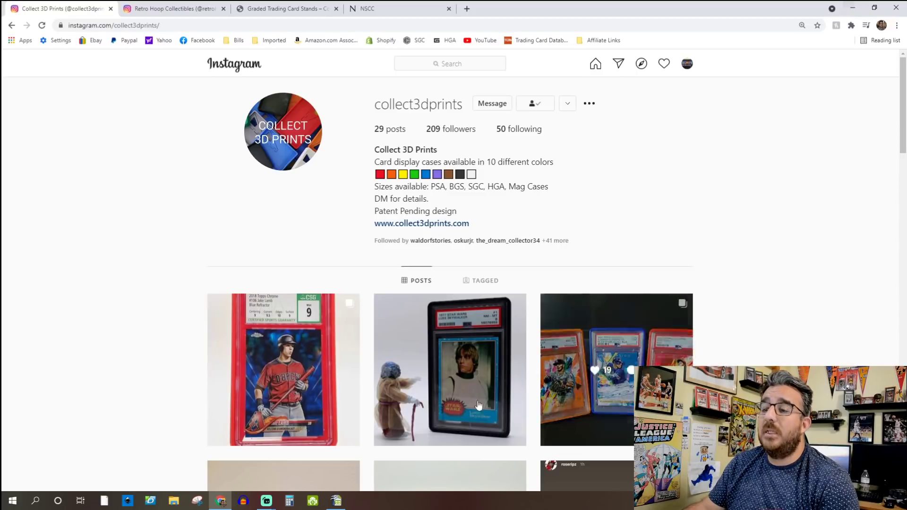
Switch to the PSA Catch up Log spreadsheet in OpenOffice Calc and examine the 7/25/2021 weekly progress figure
left_click(338, 502)
left_click(593, 258)
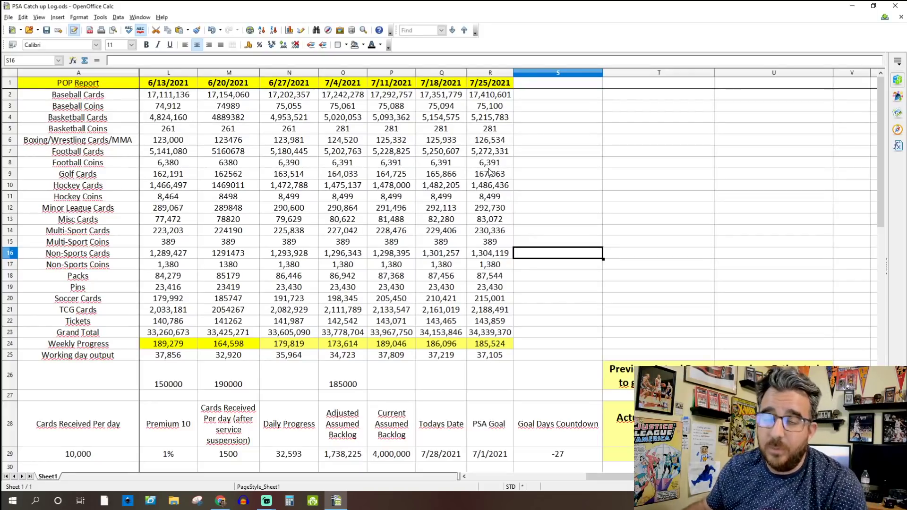
left_click(493, 345)
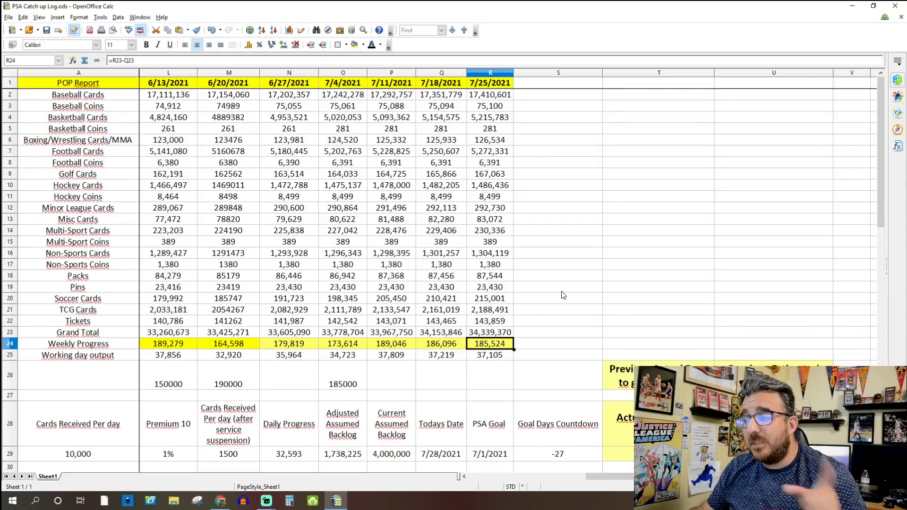
left_click(500, 358)
left_click(499, 348)
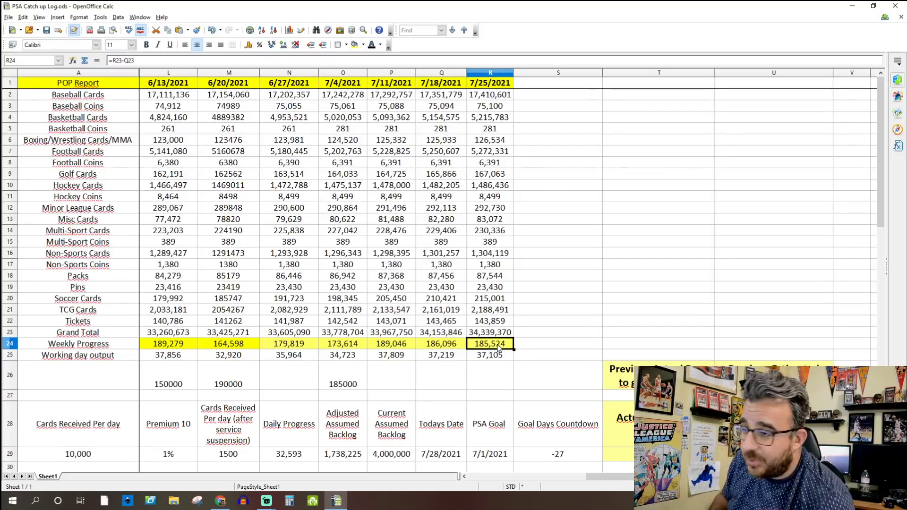
Switch to Chrome and view the NSCC convention page and the Retro Hoop Collectibles Instagram profile
key("alt+Tab")
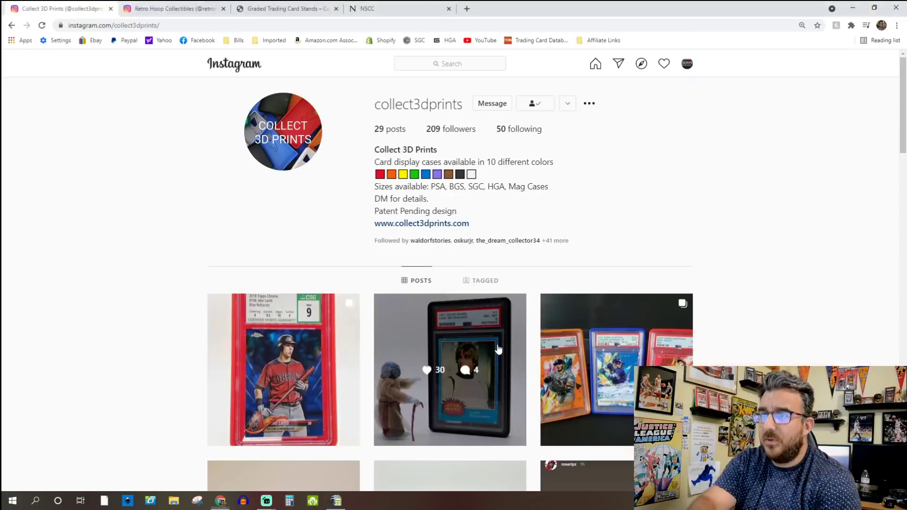
left_click(400, 5)
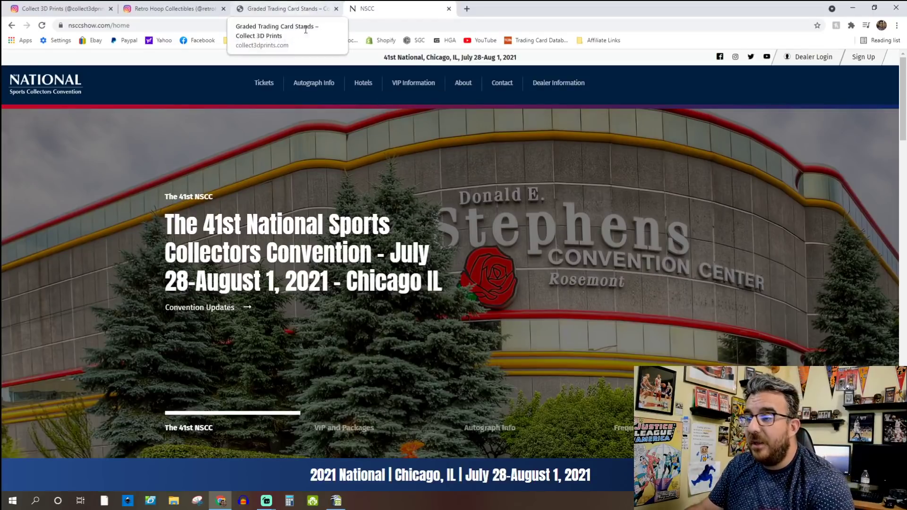
left_click(286, 9)
left_click(164, 6)
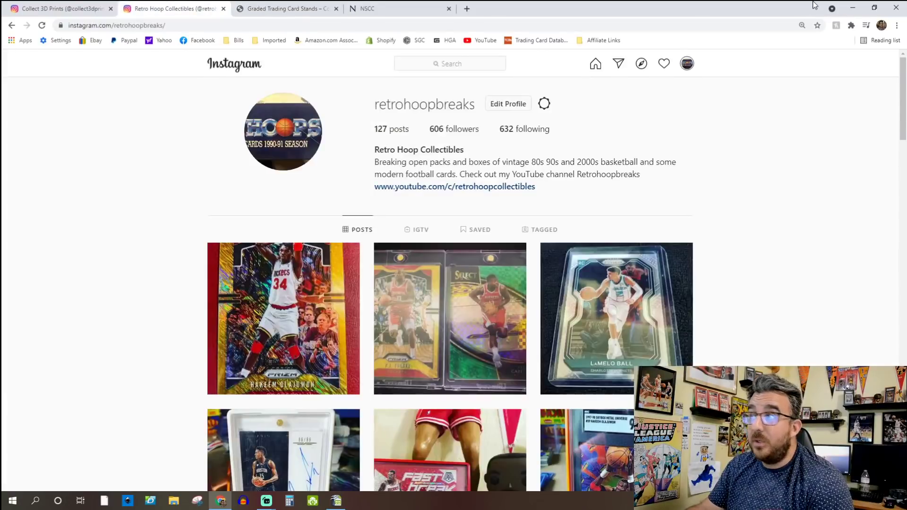
Return to the PSA Catch up Log in OpenOffice Calc and examine the 7/25/2021 weekly progress and working day output
left_click(853, 8)
left_click(490, 268)
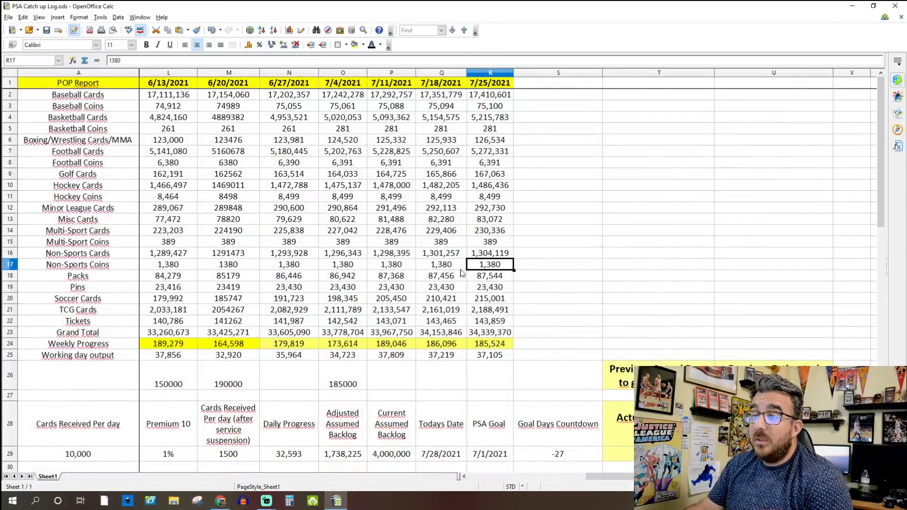
left_click(495, 346)
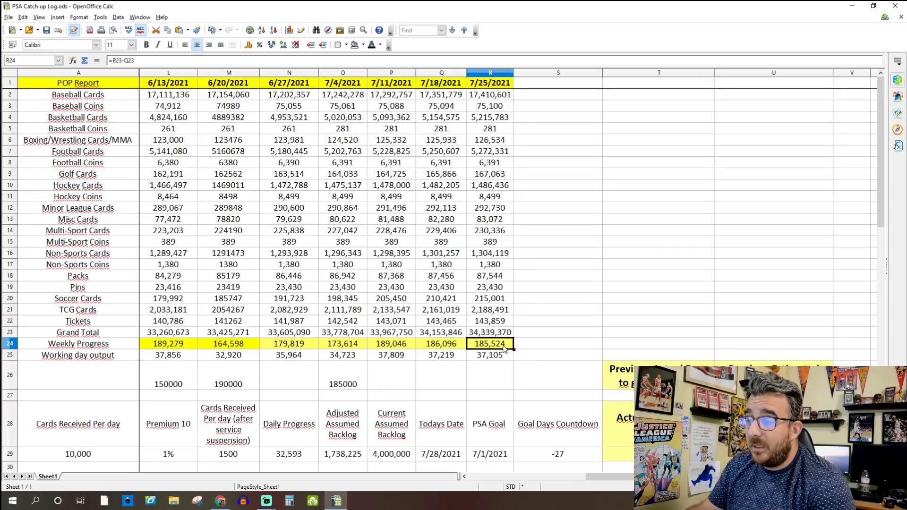
mouse_move(487, 345)
left_mouse_down()
mouse_move(344, 345)
mouse_move(289, 332)
mouse_move(288, 350)
mouse_move(491, 346)
mouse_move(389, 345)
mouse_move(482, 346)
left_mouse_up()
left_click(458, 347)
left_click(501, 346)
left_click(502, 266)
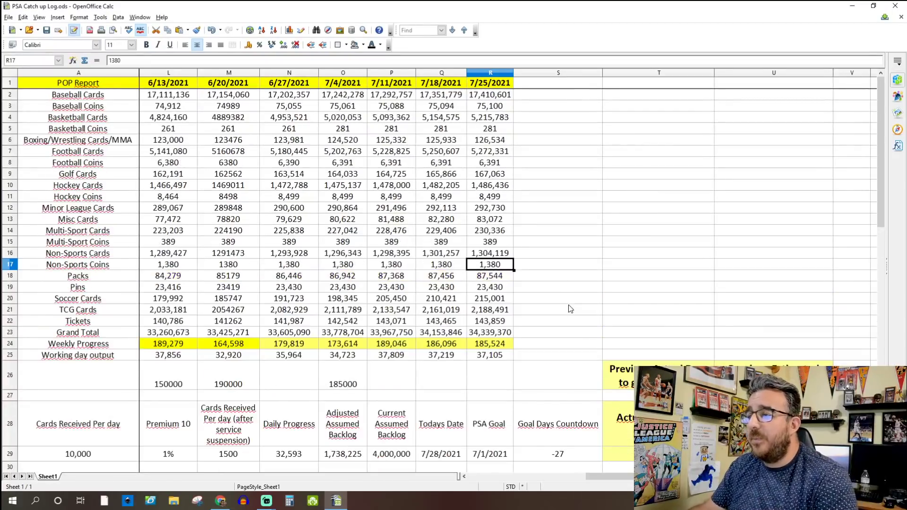
left_click(505, 345)
left_click(502, 355)
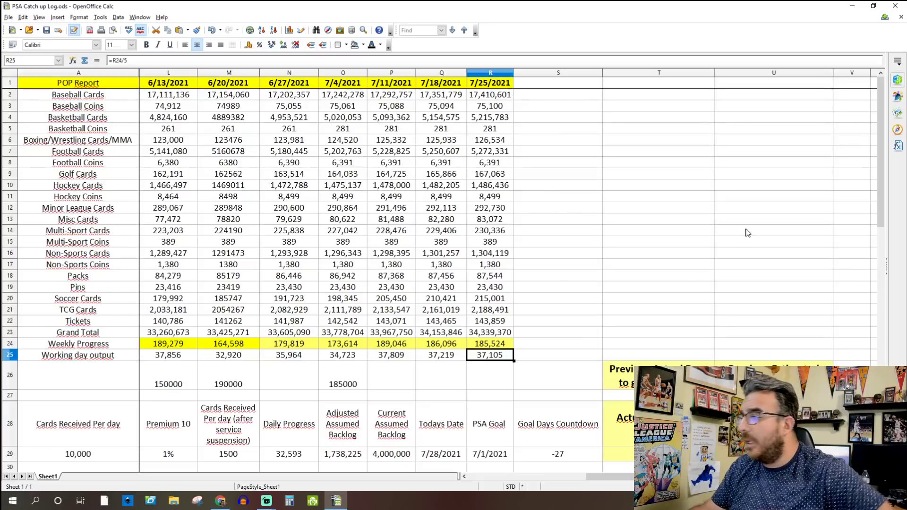
Check the system calendar for the date of the next weekly column
left_click(567, 84)
left_click(886, 501)
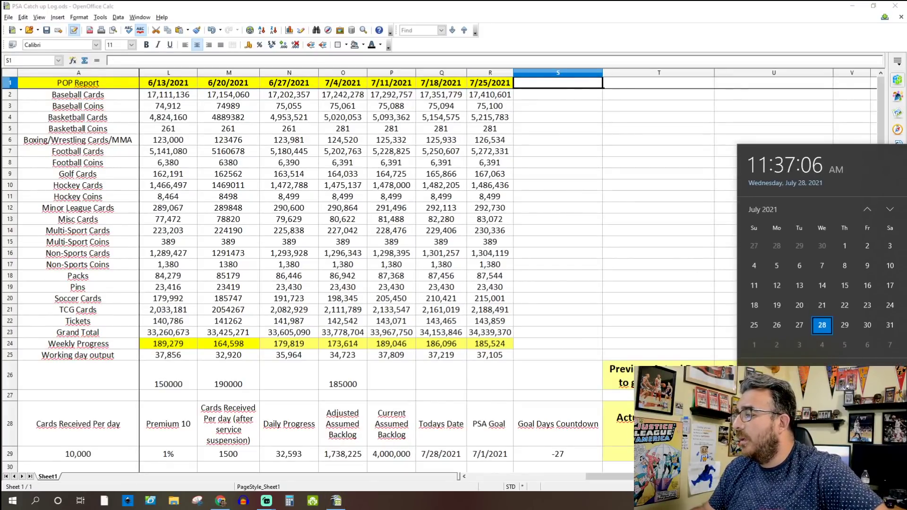
key("Escape")
left_click(563, 84)
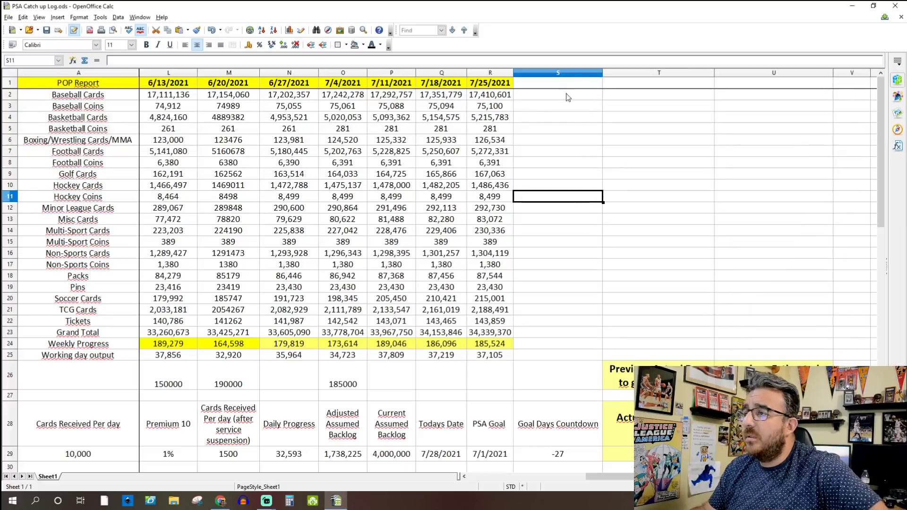
type("Aug 8")
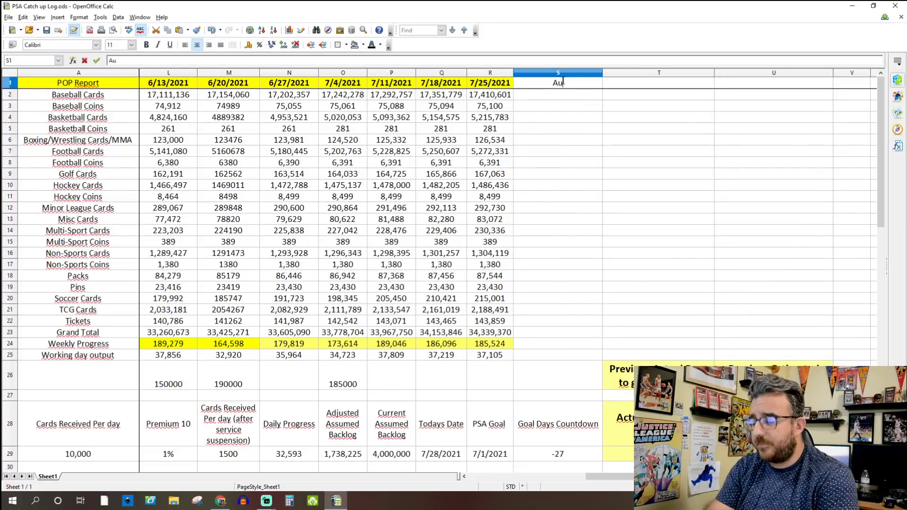
key("BackSpace")
key("BackSpace")
key("BackSpace")
key("BackSpace")
key("BackSpace")
Copy the 7/25/2021 date header into cell S1 with its formatting and change the date to 8/1/2021
key("Left")
key("Right")
type("7/25/2021")
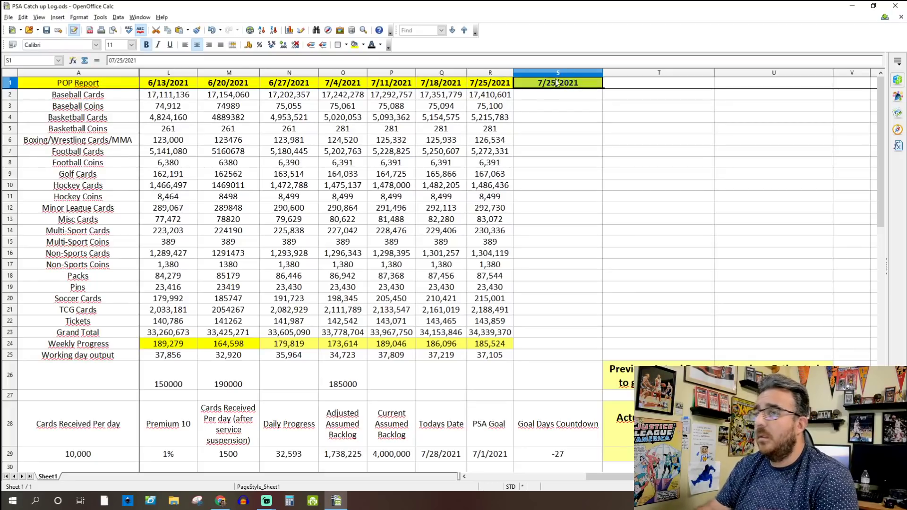
left_click(114, 60)
key("BackSpace")
type("8")
double_click(117, 60)
type("1")
left_click(391, 173)
Fit the width of column S to its contents
left_click(583, 73)
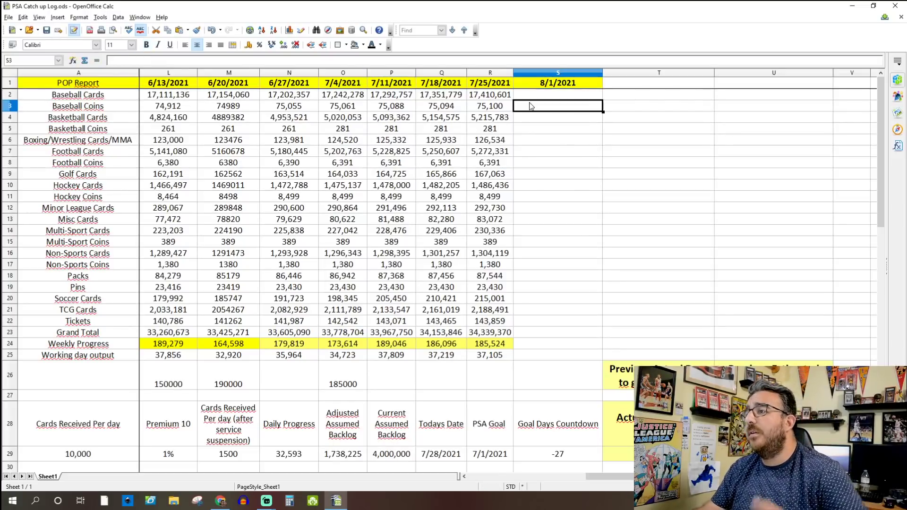
double_click(603, 73)
left_click(567, 151)
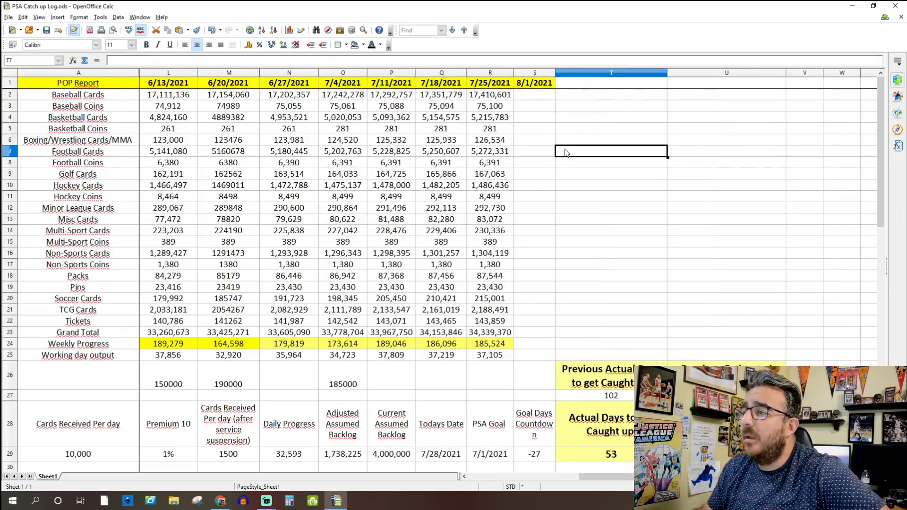
left_click(549, 99)
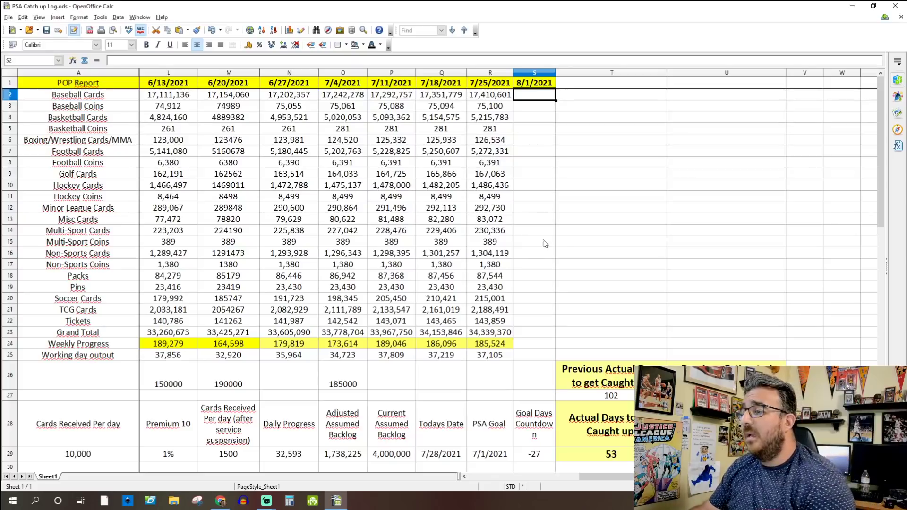
left_click(546, 338)
left_click(530, 357)
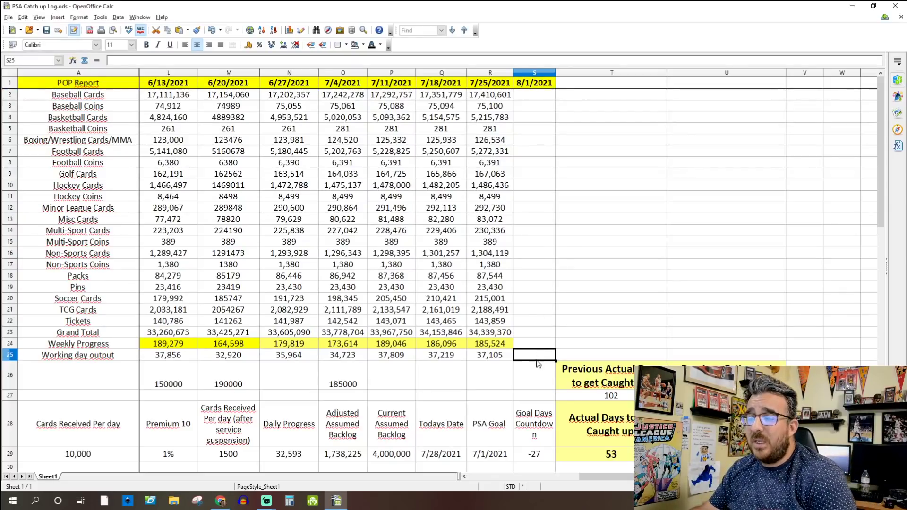
left_click(537, 373)
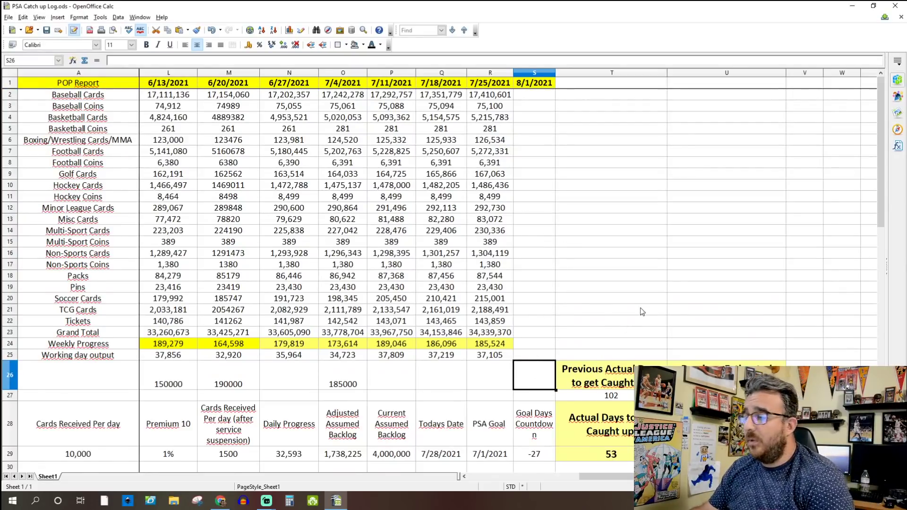
Extend the averaged working day output range in the Daily Progress formula in N29 to J25:R25
scroll(641, 307, "down", 5)
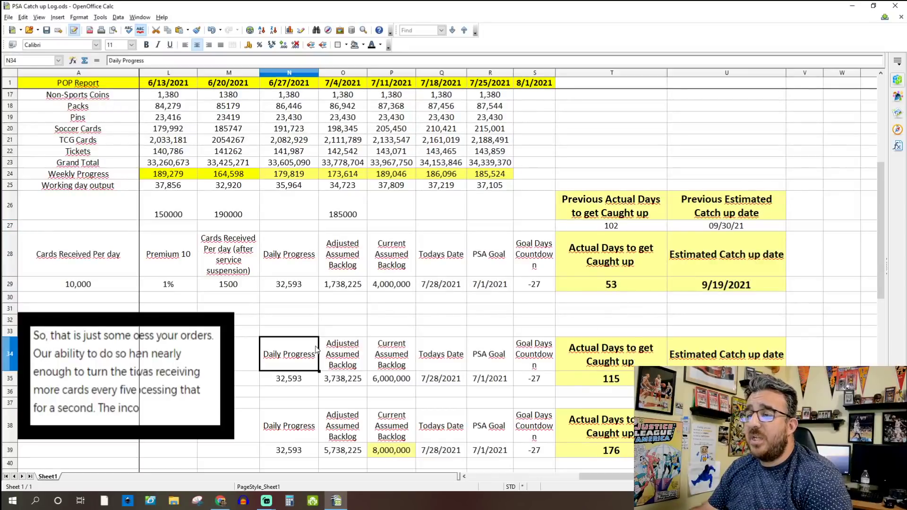
left_click(290, 285)
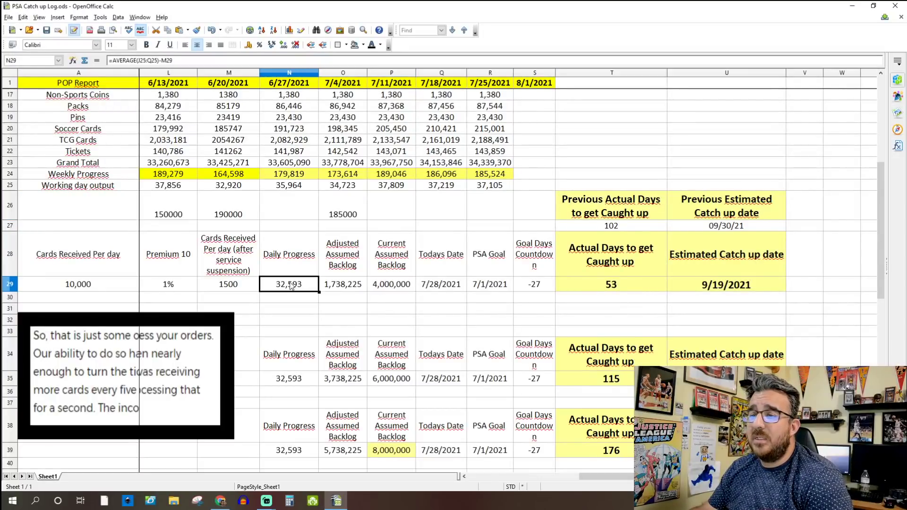
left_click(158, 57)
left_click_drag(465, 190, 498, 188)
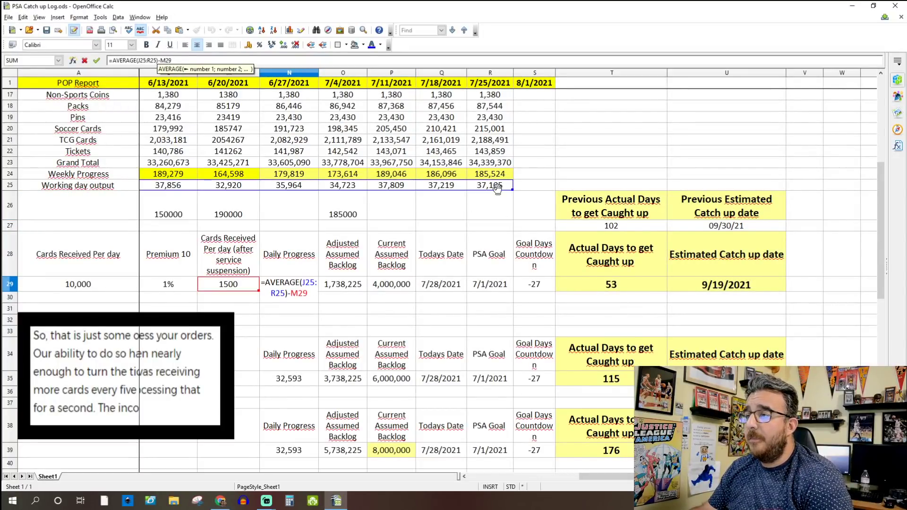
key("Return")
Extend the weekly progress sum in the Adjusted Assumed Backlog formula in O29 to C24:R24
left_click(352, 284)
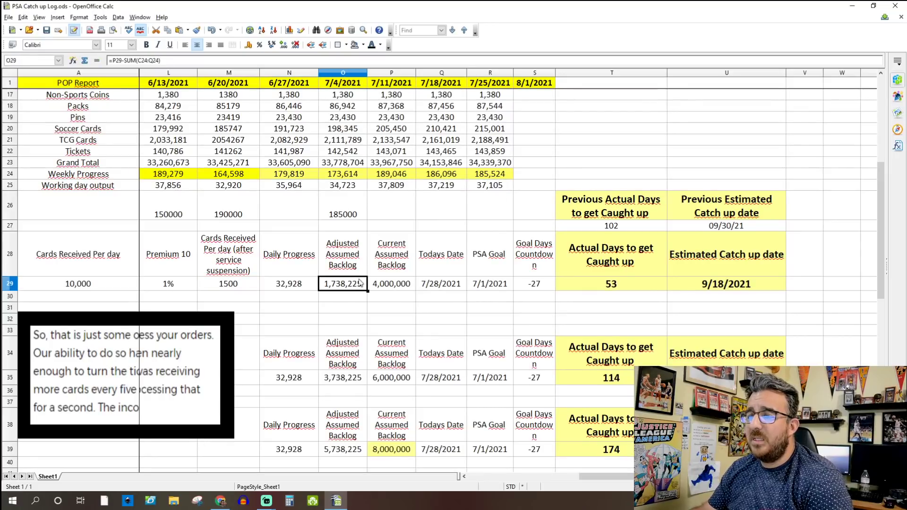
left_click(183, 64)
left_click_drag(466, 180, 503, 175)
key("Return")
Extend the sum in the 6,000,000-card scenario's Adjusted Assumed Backlog formula in O35 to C24:R24
left_click(349, 381)
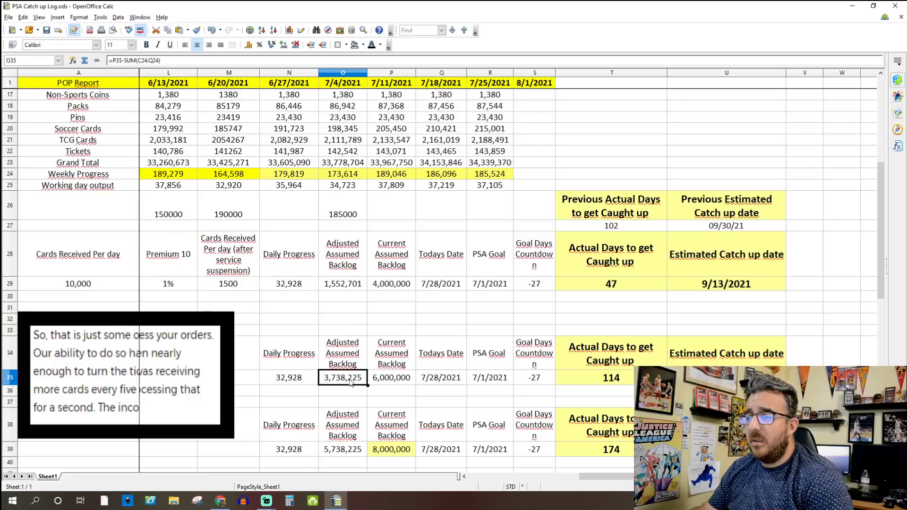
left_click(156, 60)
left_click_drag(467, 180, 507, 174)
key("Return")
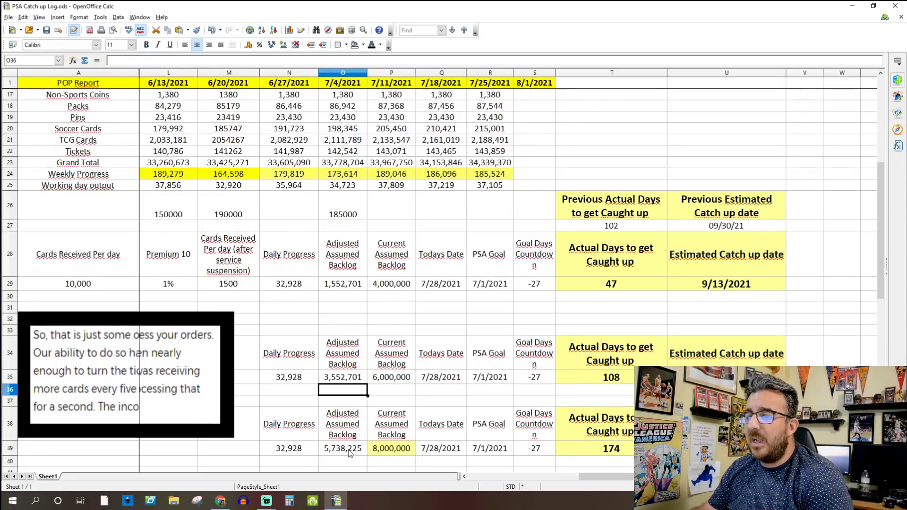
Include the 7/25/2021 weekly progress in the 8,000,000-card scenario's Adjusted Assumed Backlog formula in O39, summing C24:R24
left_click(352, 451)
left_click(142, 61)
left_click_drag(467, 180, 471, 179)
key("Return")
Update the 10,000,000-card scenario's Adjusted Assumed Backlog formula in O45 so that it sums weekly progress over C24:R24
scroll(353, 442, "down", 2)
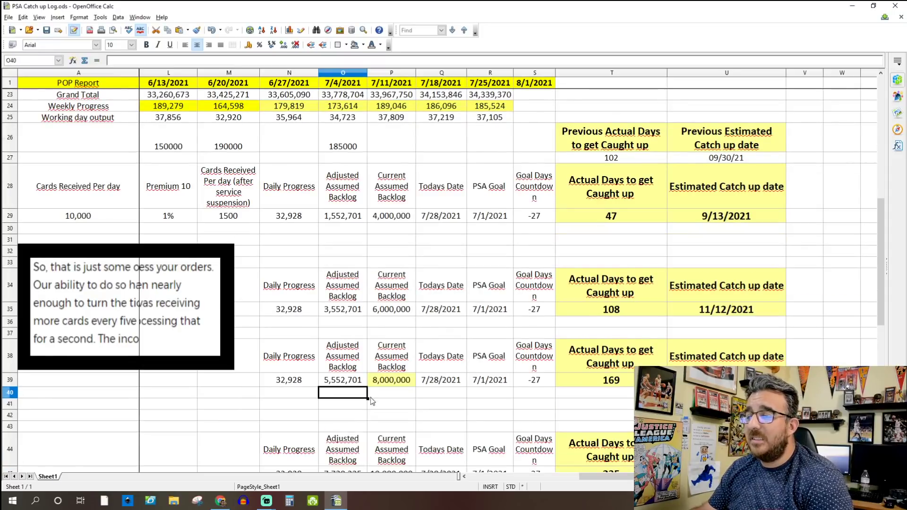
scroll(352, 442, "down", 2)
left_click(353, 355)
left_click(148, 60)
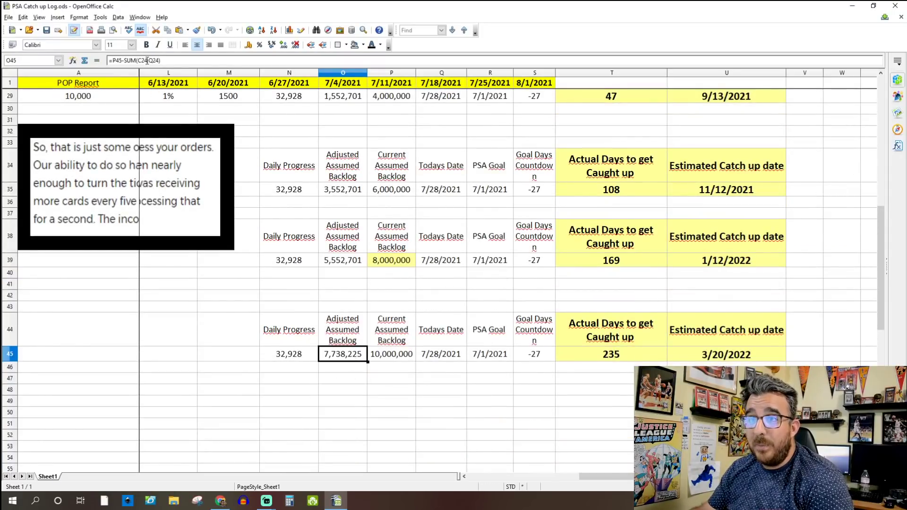
scroll(503, 181, "up", 4)
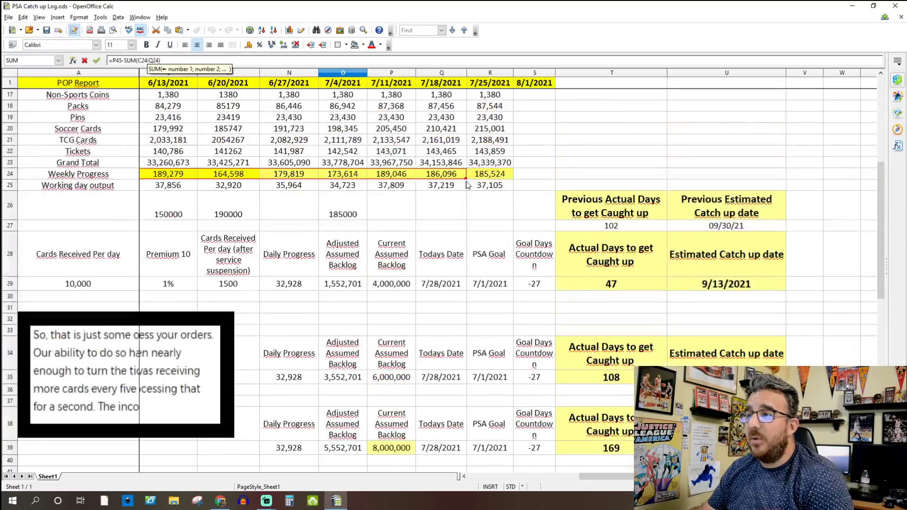
left_click_drag(466, 179, 513, 179)
key("Return")
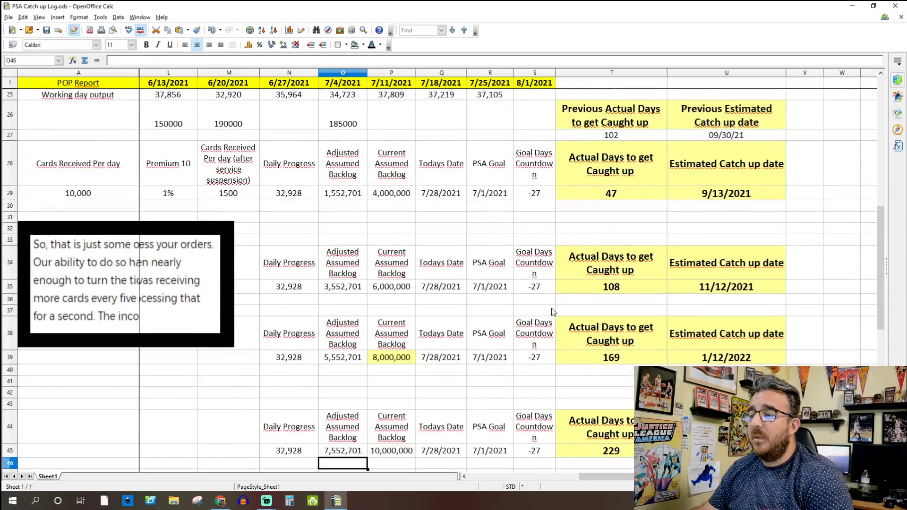
Switch to Chrome and load the PSA website, psacard.com, in a new browser tab
scroll(555, 312, "up", 5)
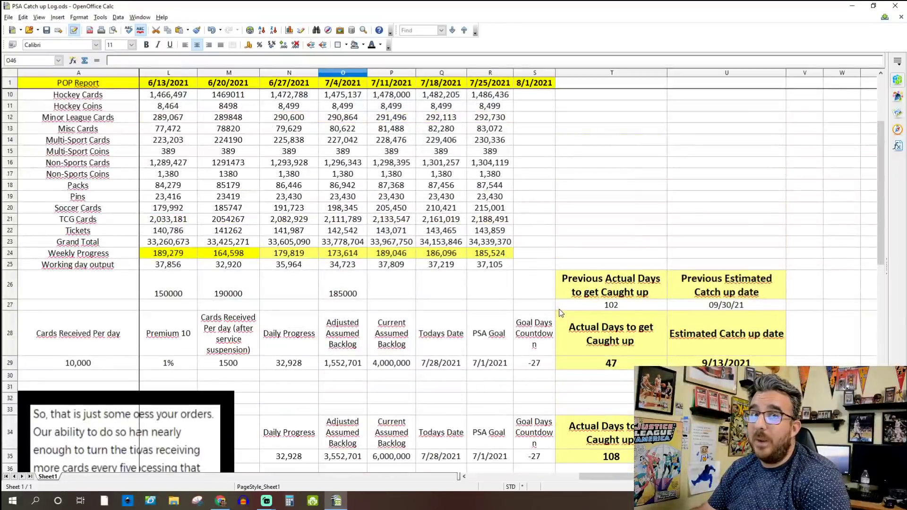
scroll(600, 327, "down", 1)
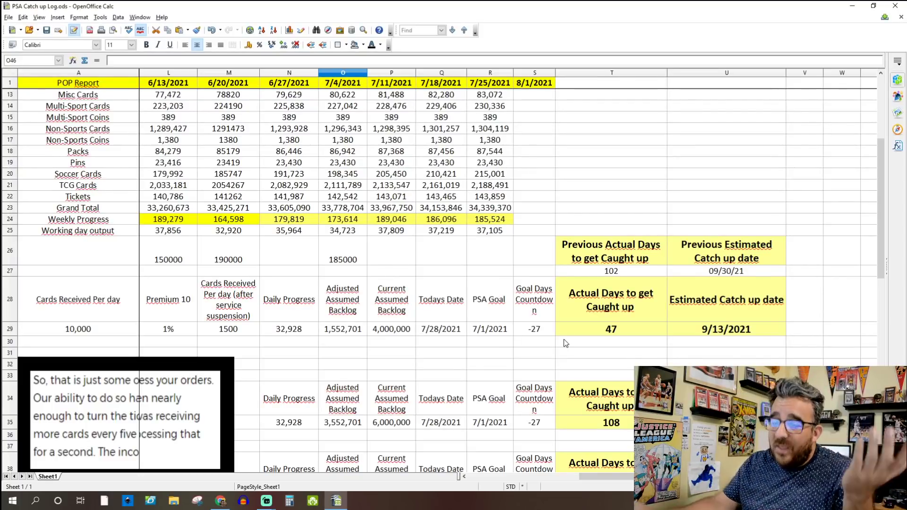
left_click(222, 506)
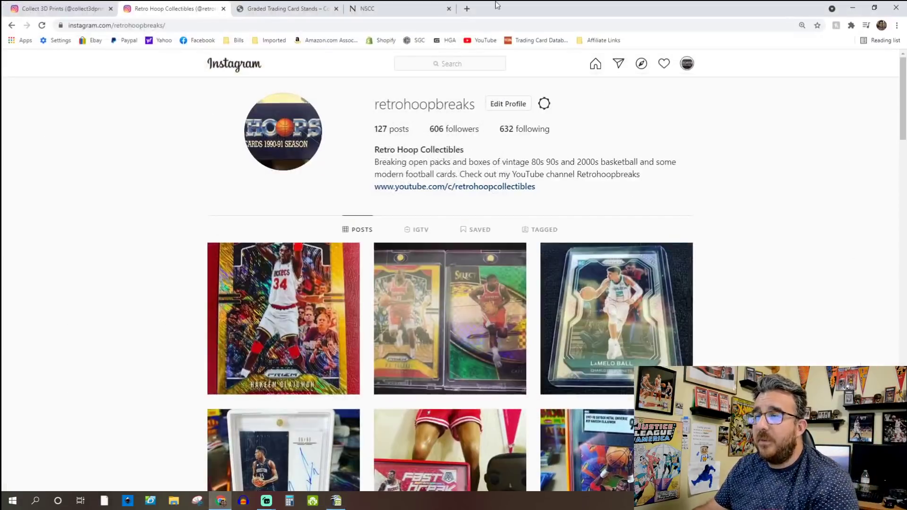
left_click(401, 8)
left_click(466, 9)
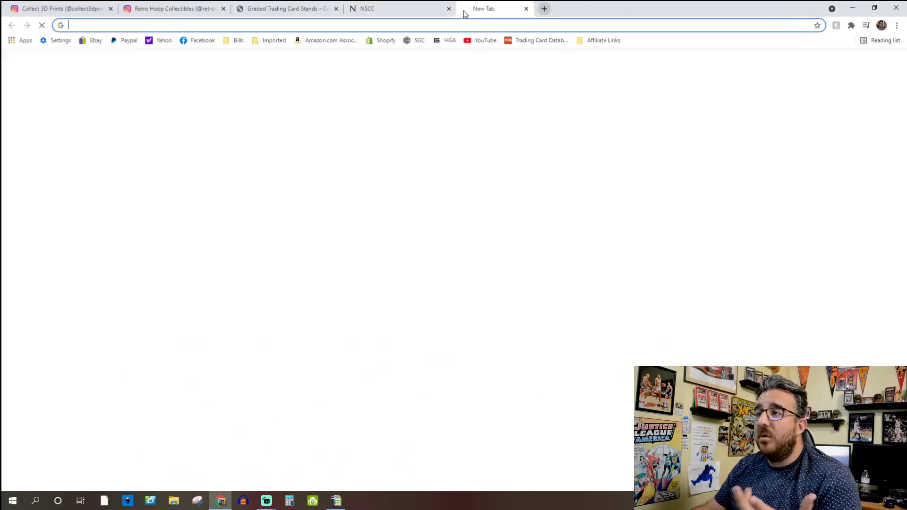
left_click(272, 25)
type("psca")
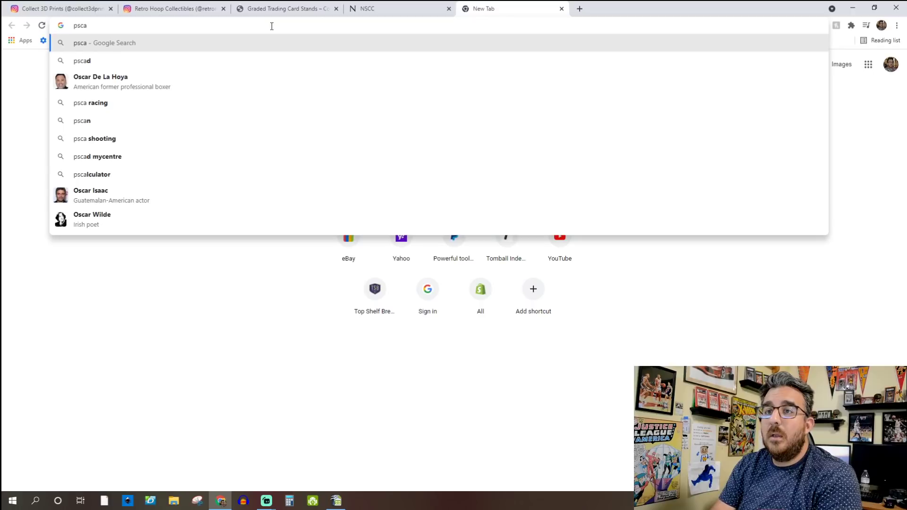
key("BackSpace")
key("BackSpace")
type("acard.com")
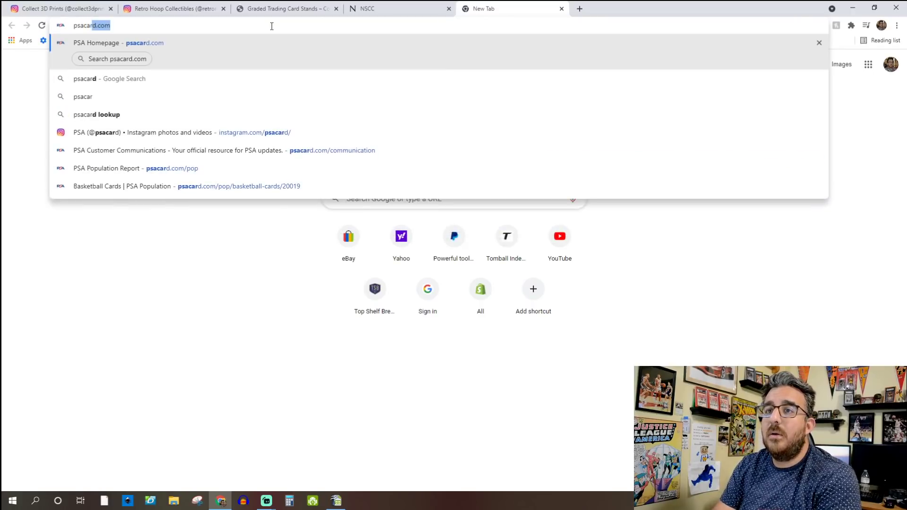
key("Return")
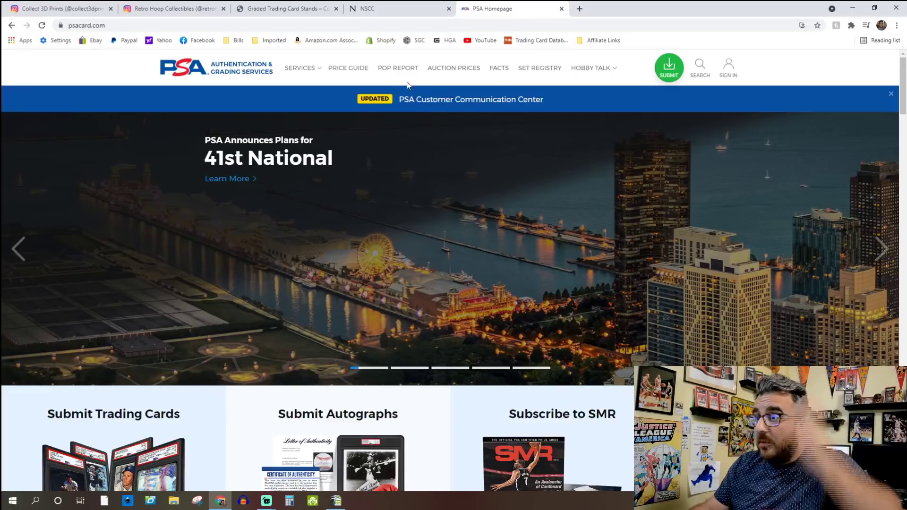
Open the PSA Customer Communication Center and examine the Complete Through Date table for all service levels
left_click(417, 100)
scroll(549, 340, "down", 5)
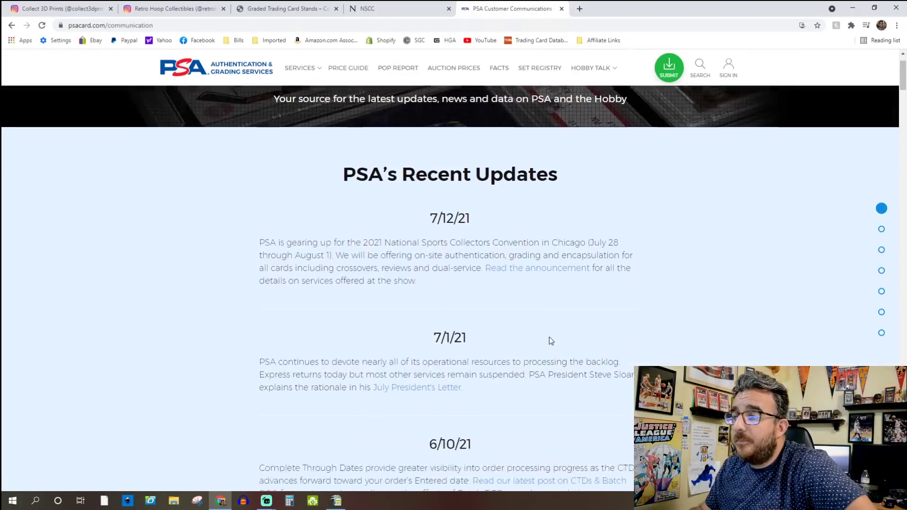
scroll(549, 340, "down", 10)
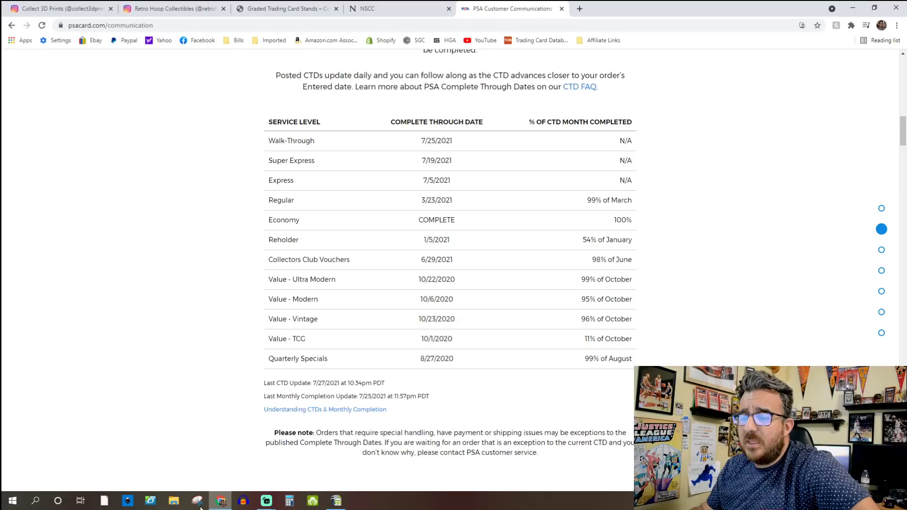
Open the saved 7_18.JPG table image in Photos, then resize and place its window beside the website's Complete Through Date table for comparison
left_click(174, 501)
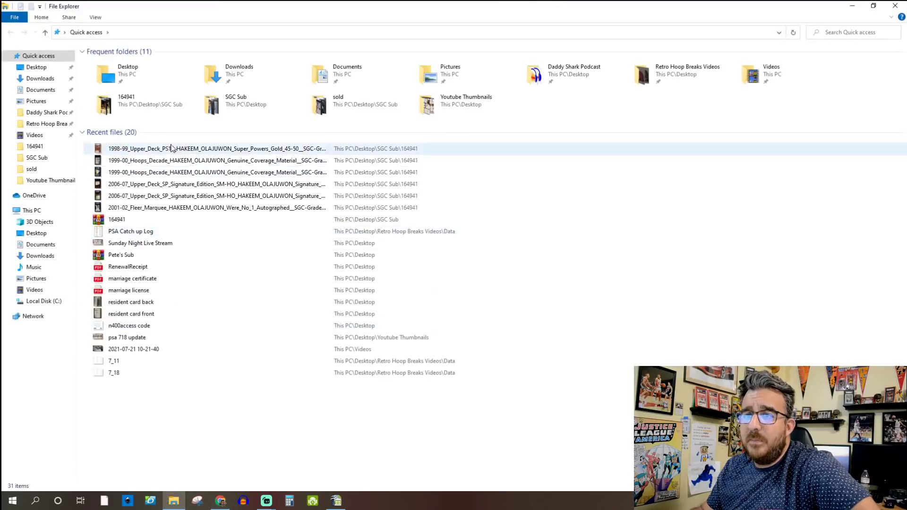
left_click(852, 6)
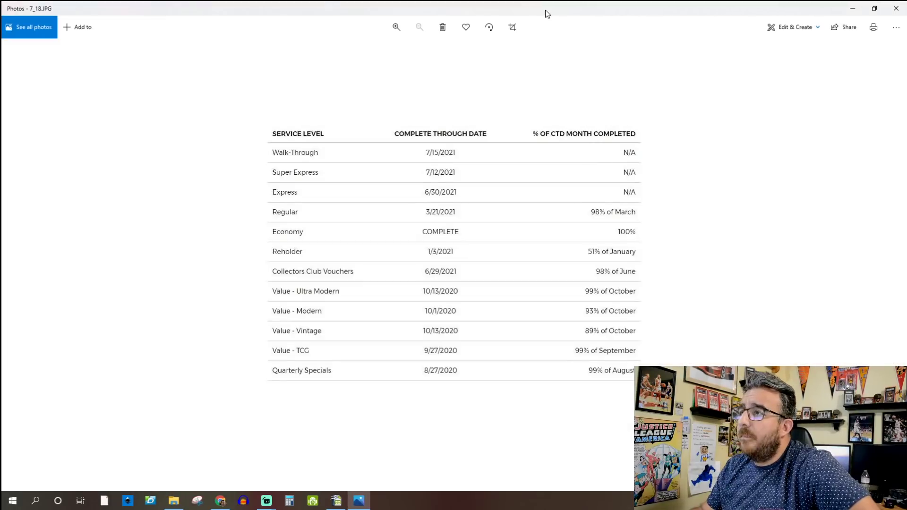
left_click_drag(544, 12, 292, 38)
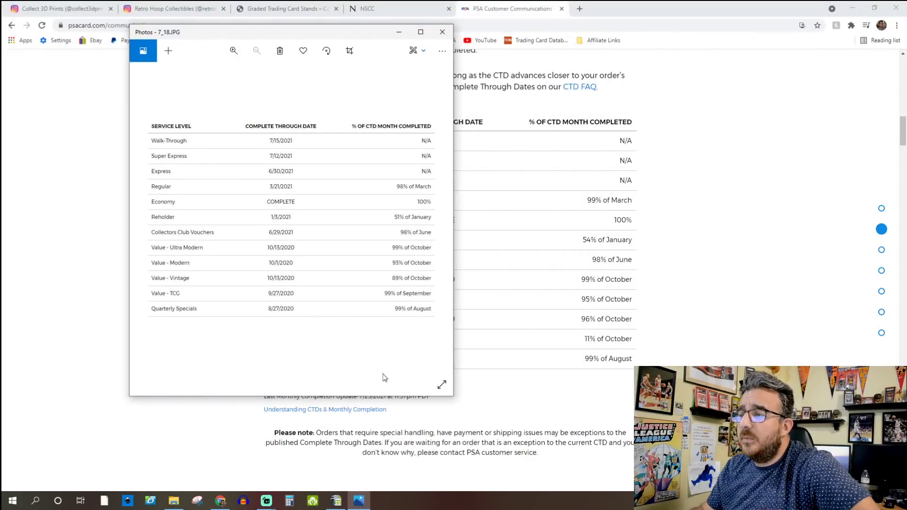
left_click_drag(454, 395, 550, 509)
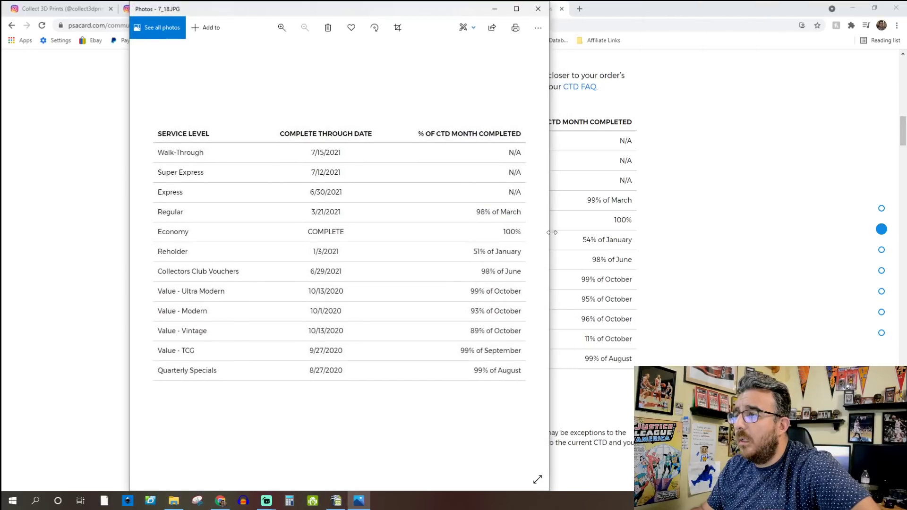
left_click_drag(550, 230, 551, 230)
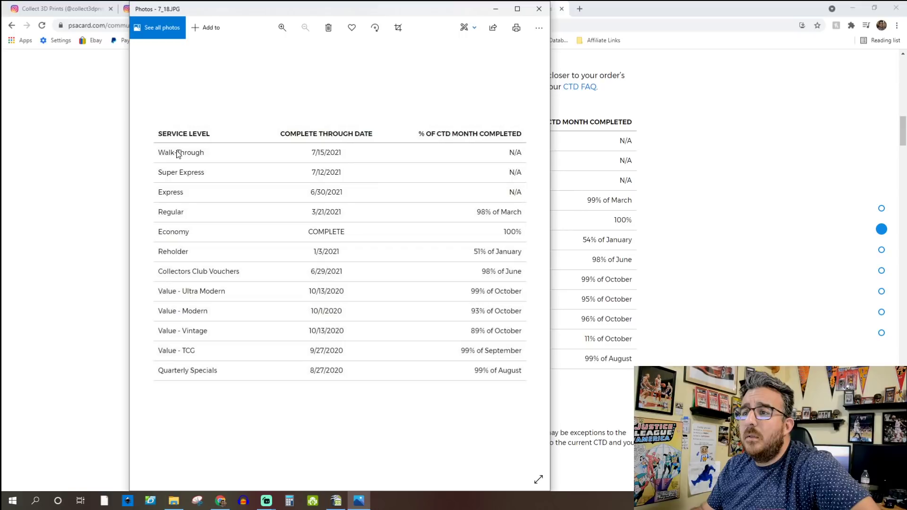
left_click_drag(394, 12, 249, 3)
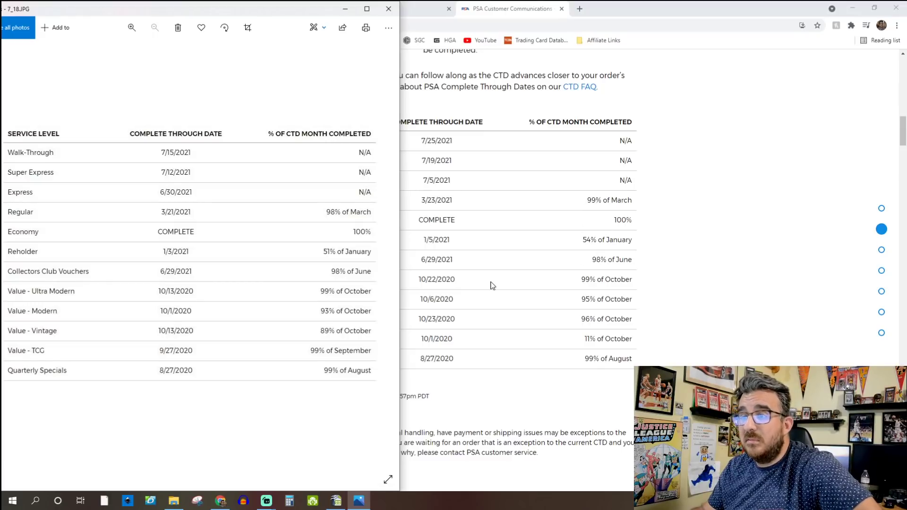
left_click_drag(303, 11, 332, 33)
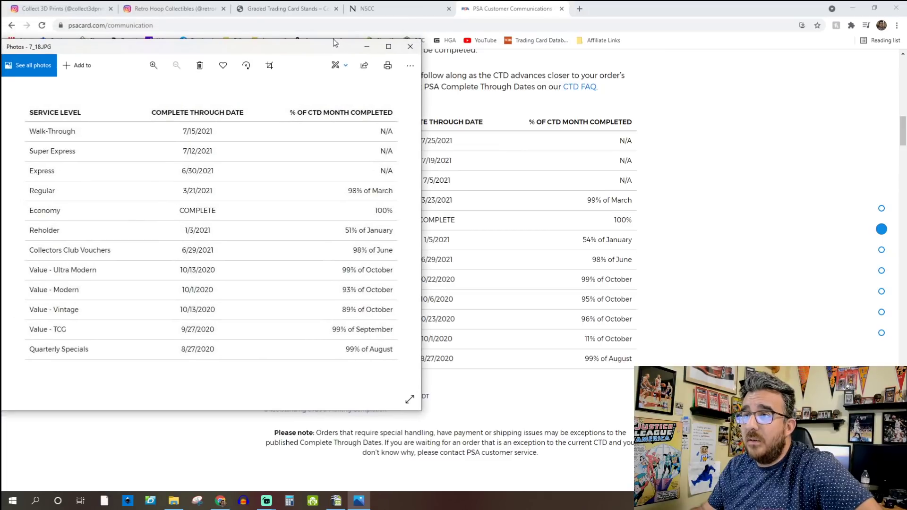